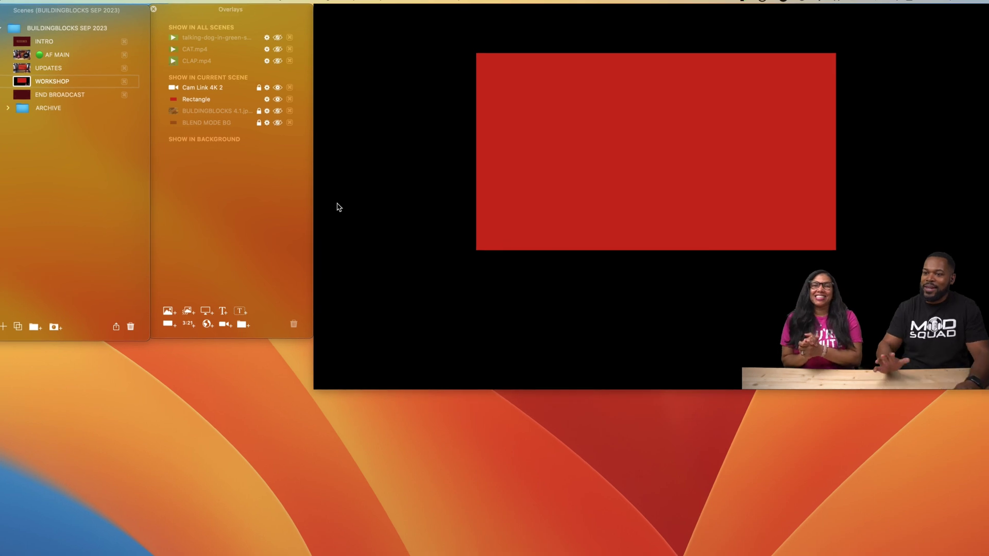
Step: Shrink the red rectangle into a short wide bar and nudge it slightly right and up
mouse_move(495, 178)
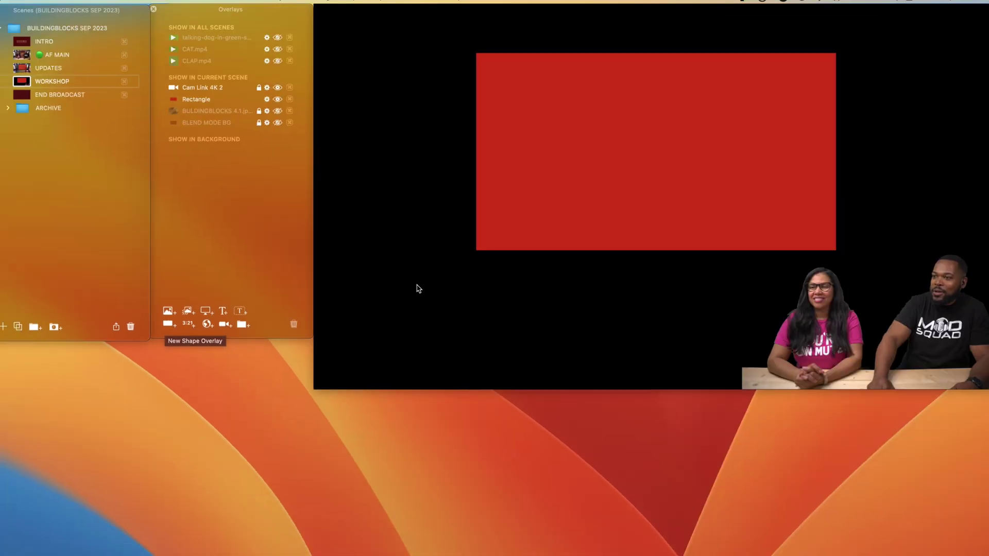
mouse_move(521, 146)
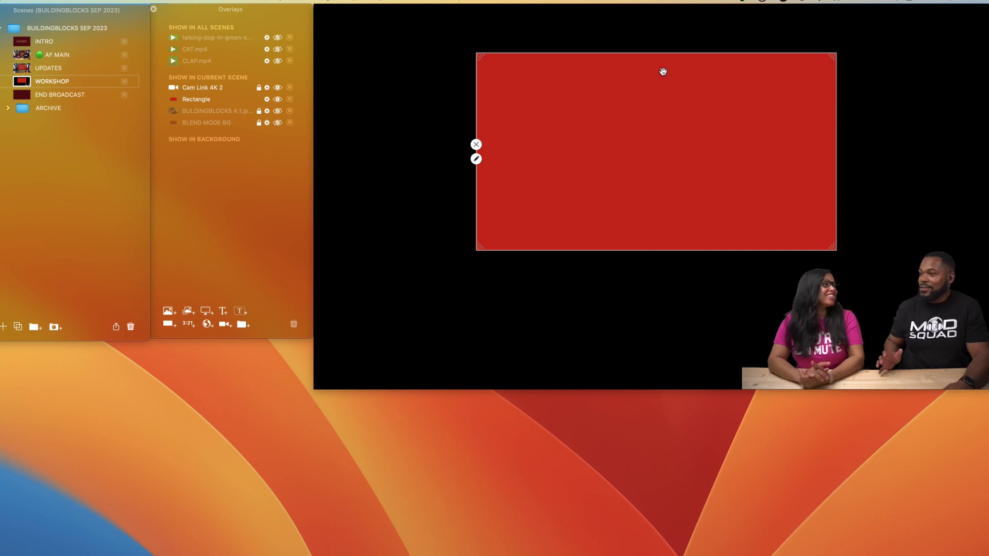
left_click_drag(834, 54, 816, 102)
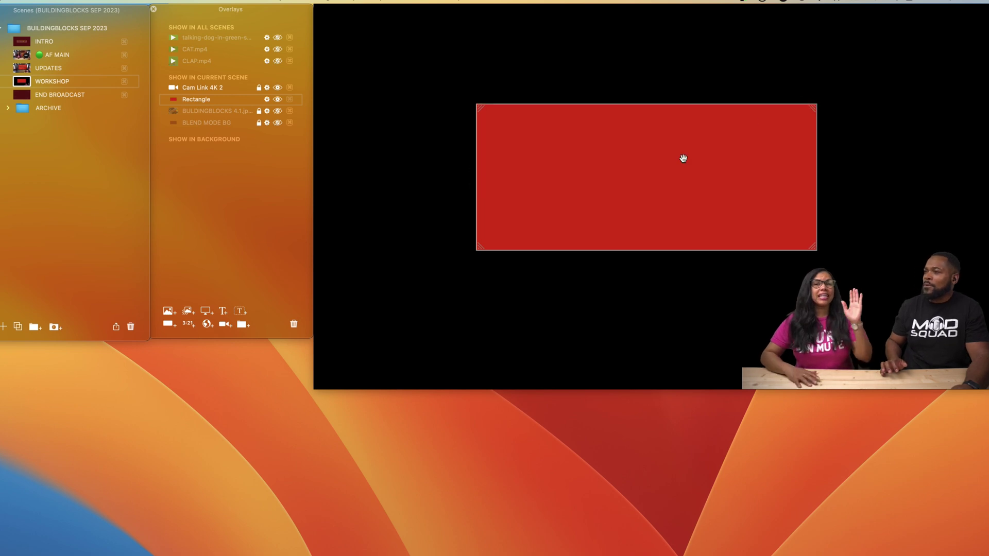
left_click_drag(682, 157, 691, 150)
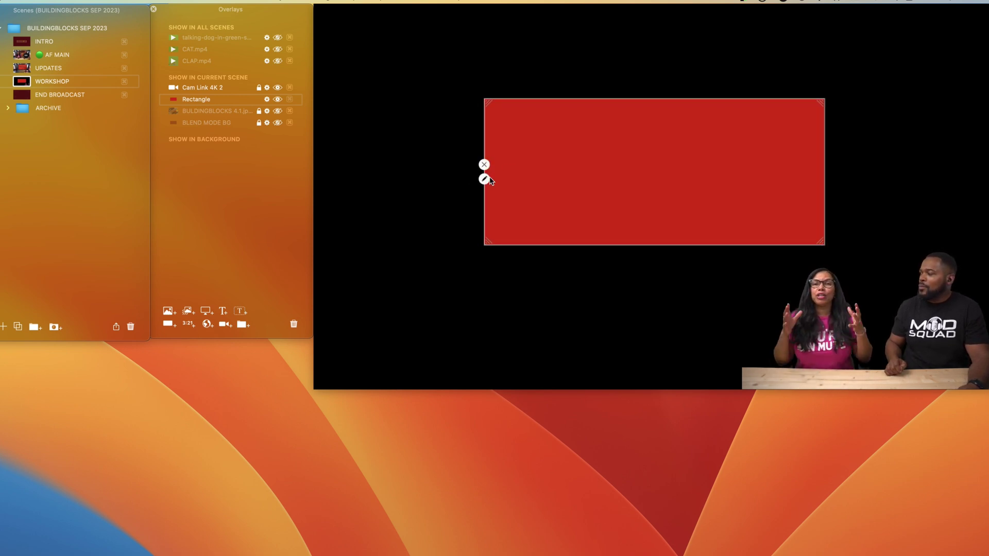
Step: Turn the red rectangle into a Square and reposition it in the preview
left_click(484, 179)
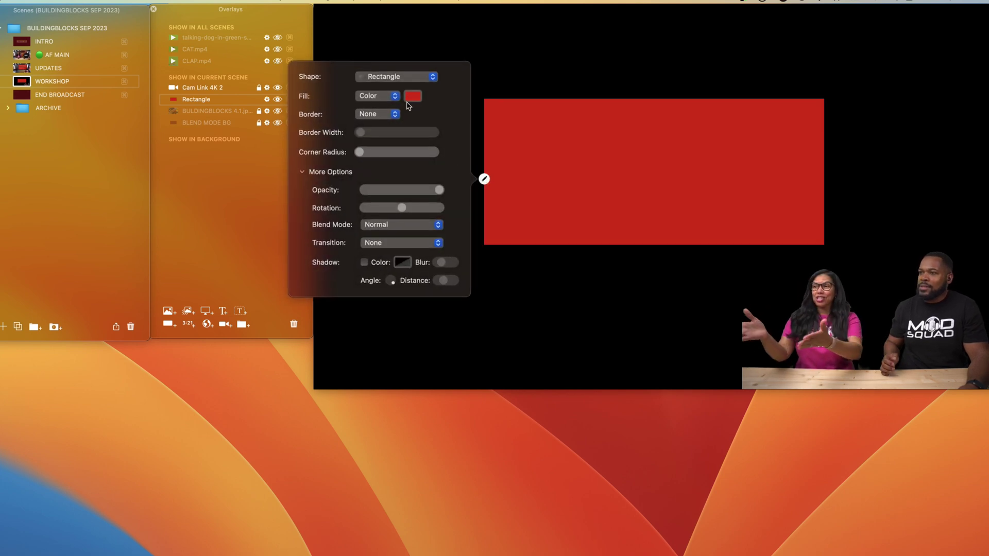
left_click(386, 79)
left_click(383, 89)
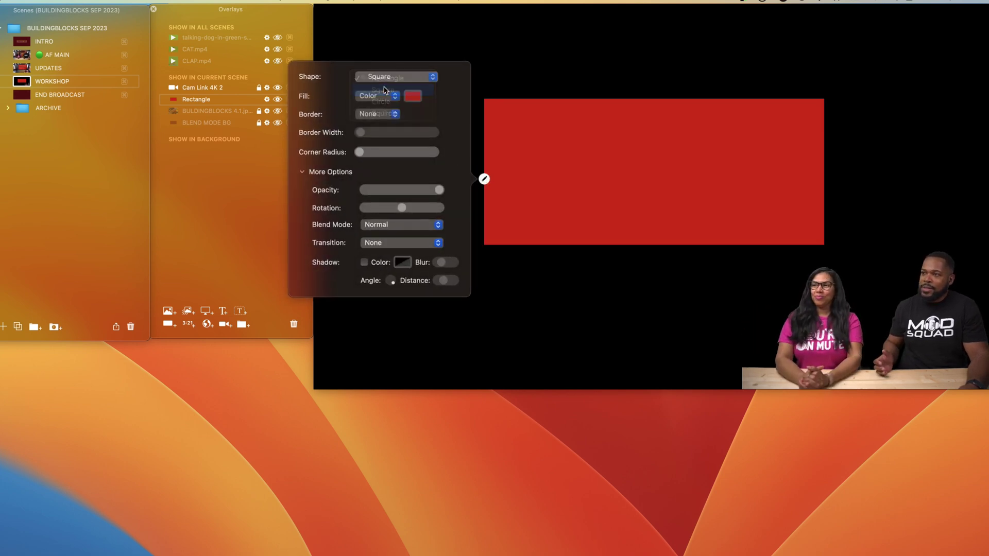
left_click_drag(530, 120, 537, 217)
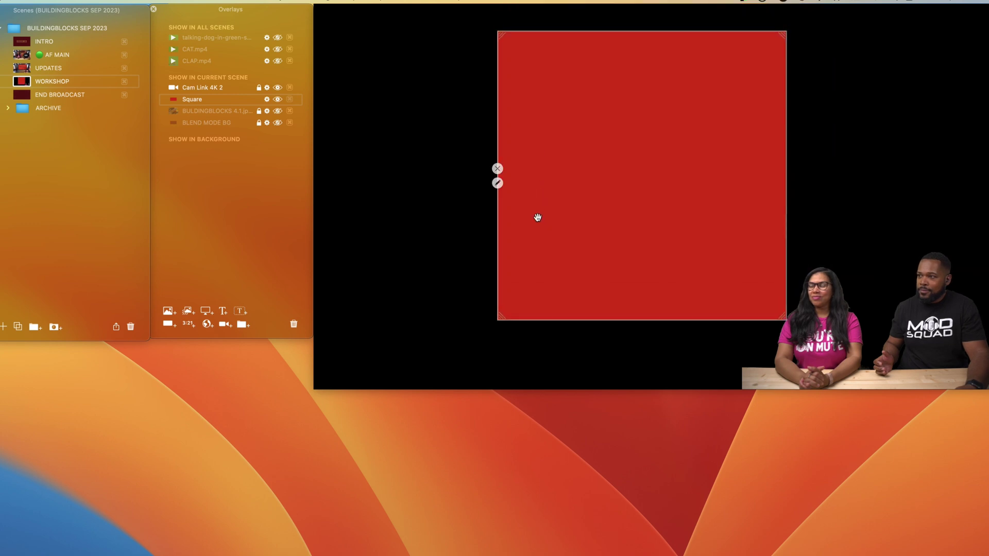
Step: Change the square's shape to Circle, then to Squircle
left_click(497, 184)
left_click(402, 84)
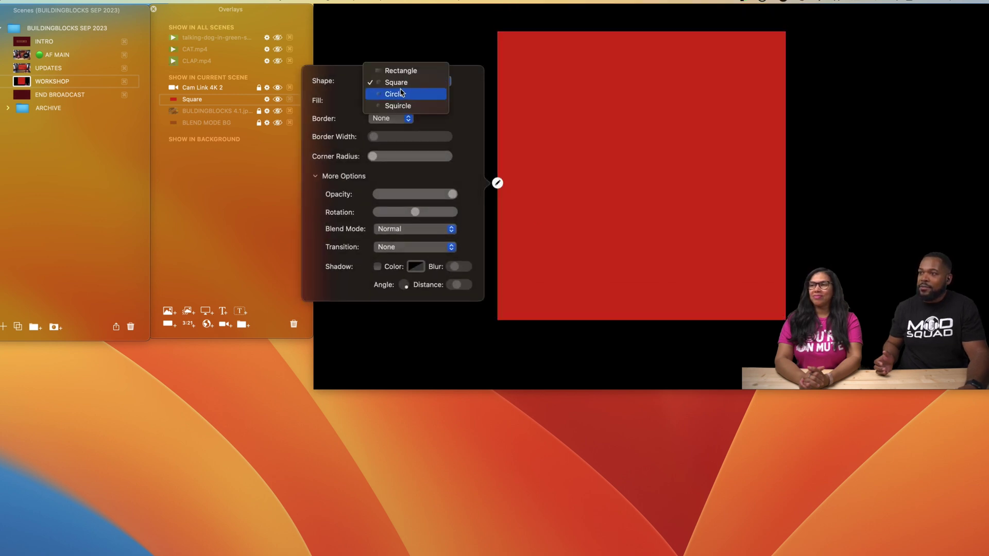
left_click(402, 93)
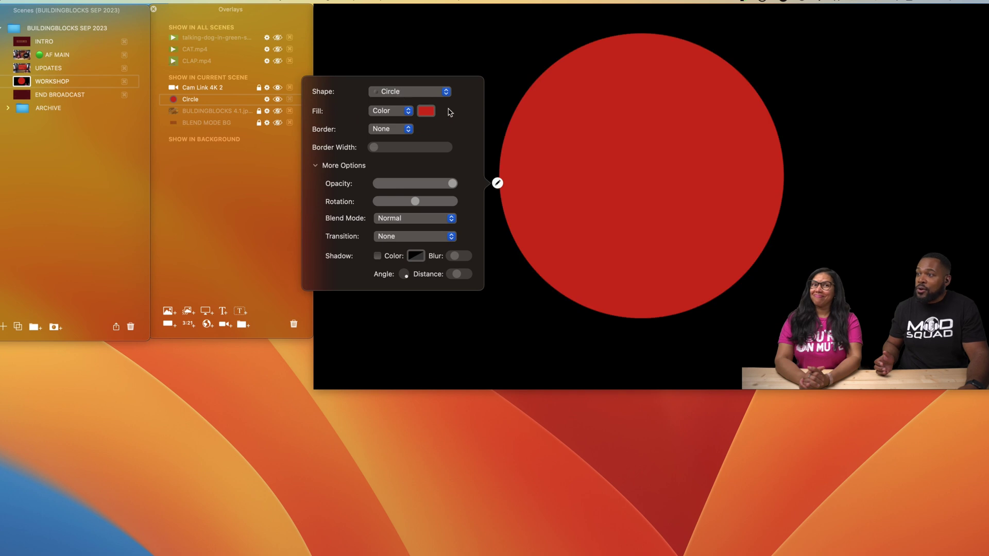
left_click(383, 93)
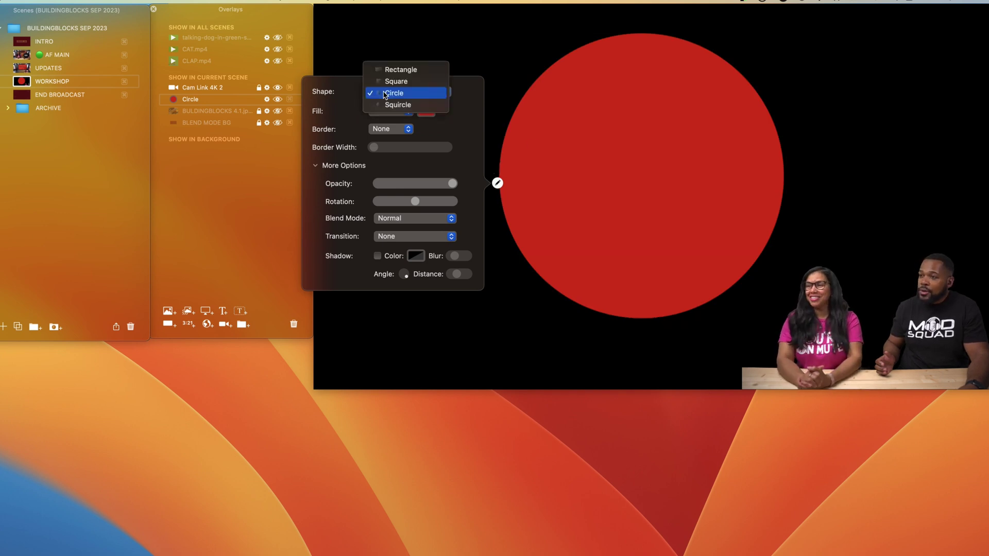
left_click(389, 105)
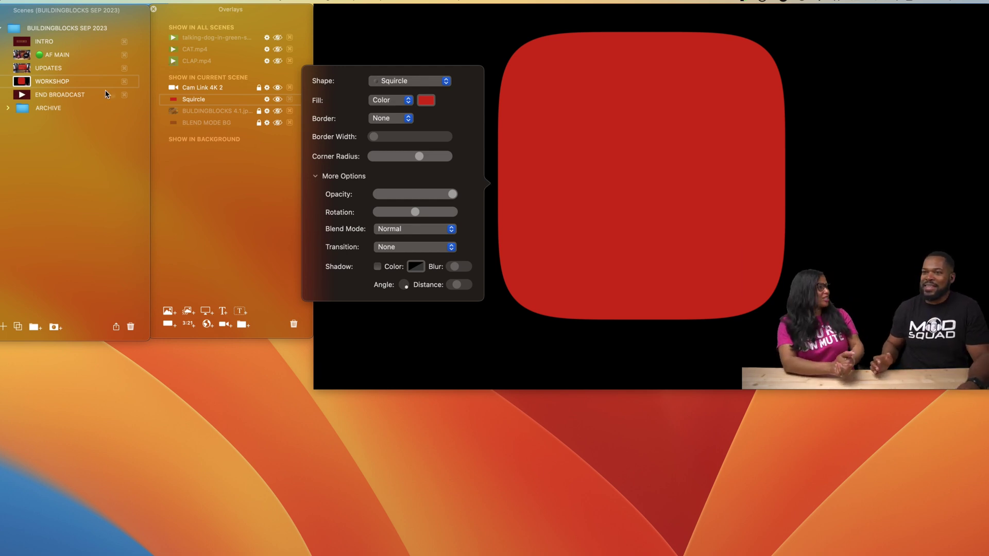
Step: Switch through the UPDATES and AF MAIN scenes, ending back on WORKSHOP
left_click(21, 69)
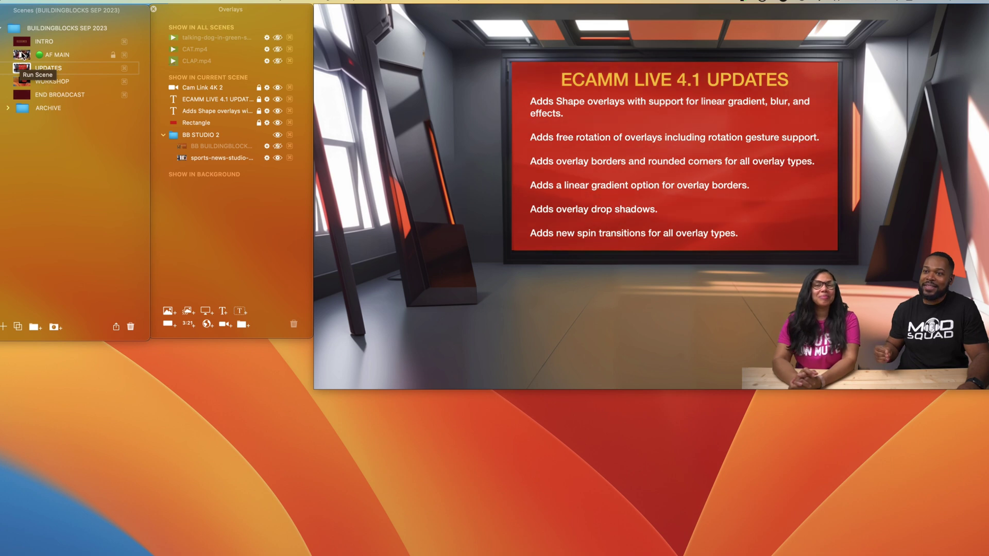
left_click(22, 55)
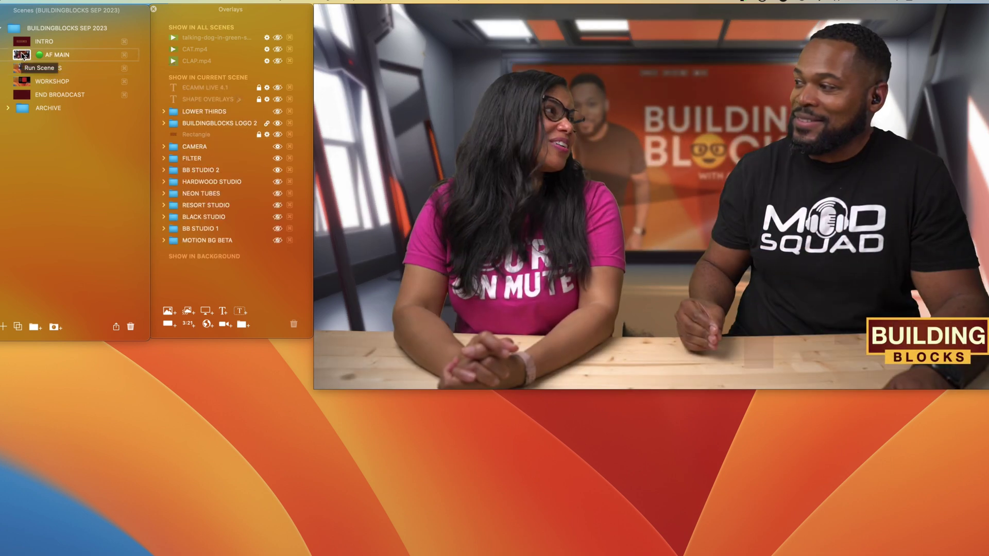
left_click(22, 80)
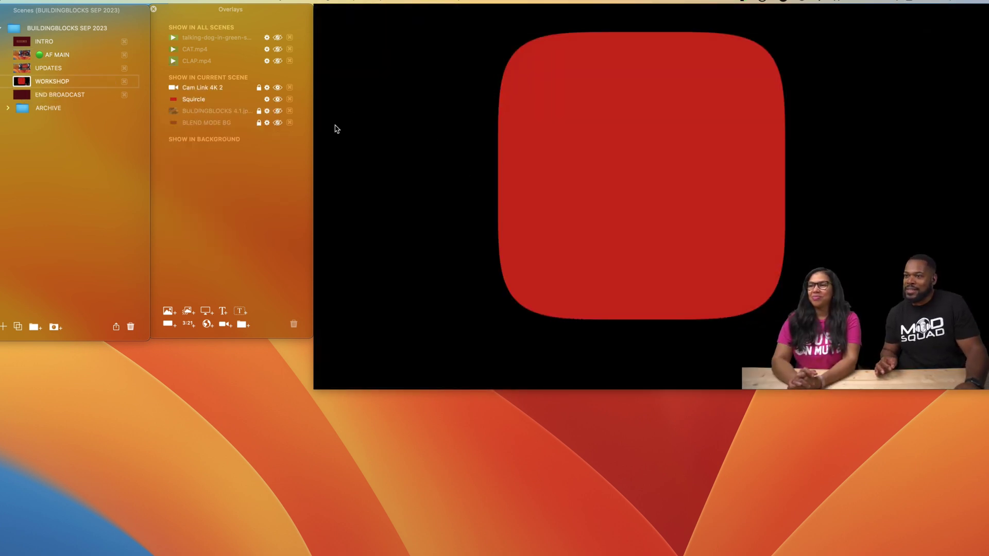
Step: Change the squircle back to a Rectangle, stretch it wide and centre it near the top
left_click(497, 183)
left_click(397, 82)
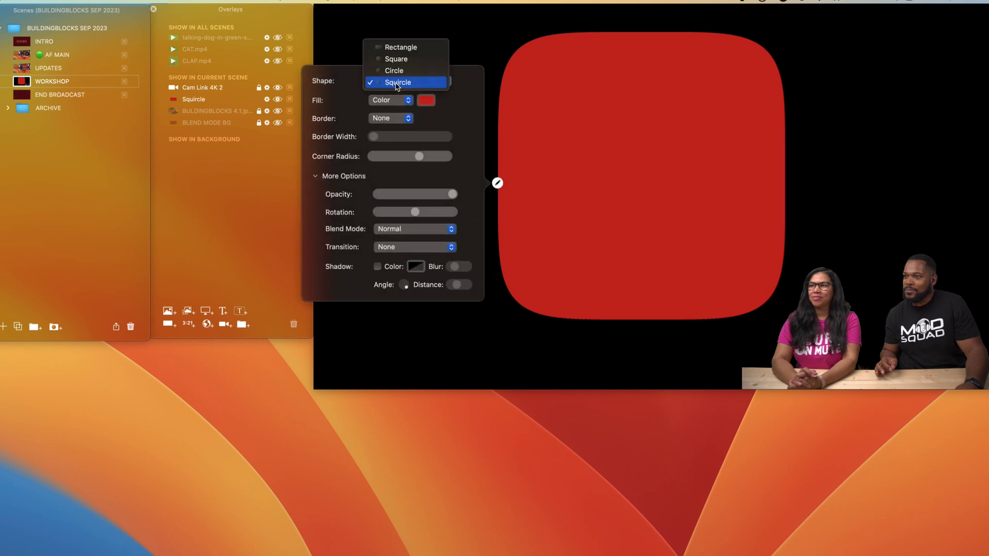
left_click(399, 47)
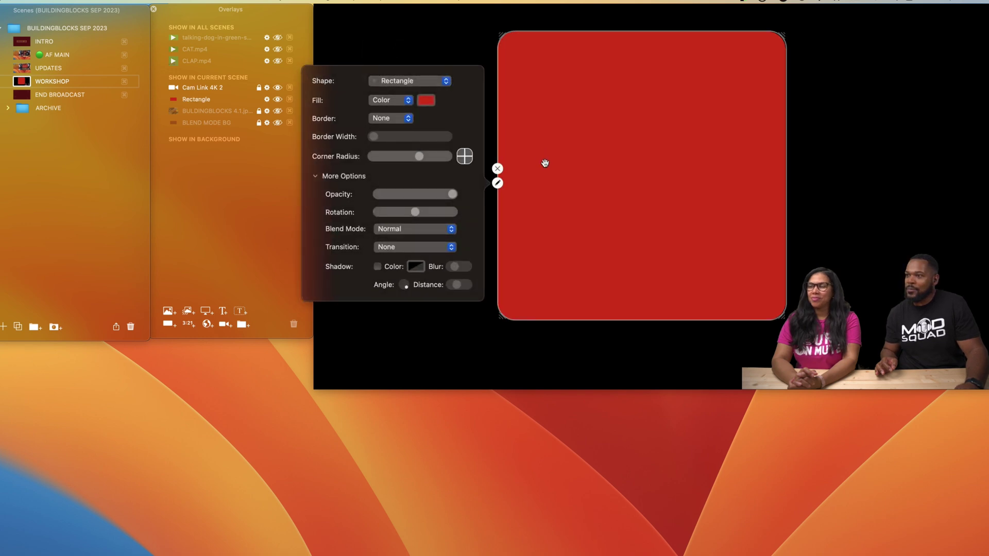
left_click_drag(502, 38, 426, 150)
left_click_drag(572, 243, 603, 170)
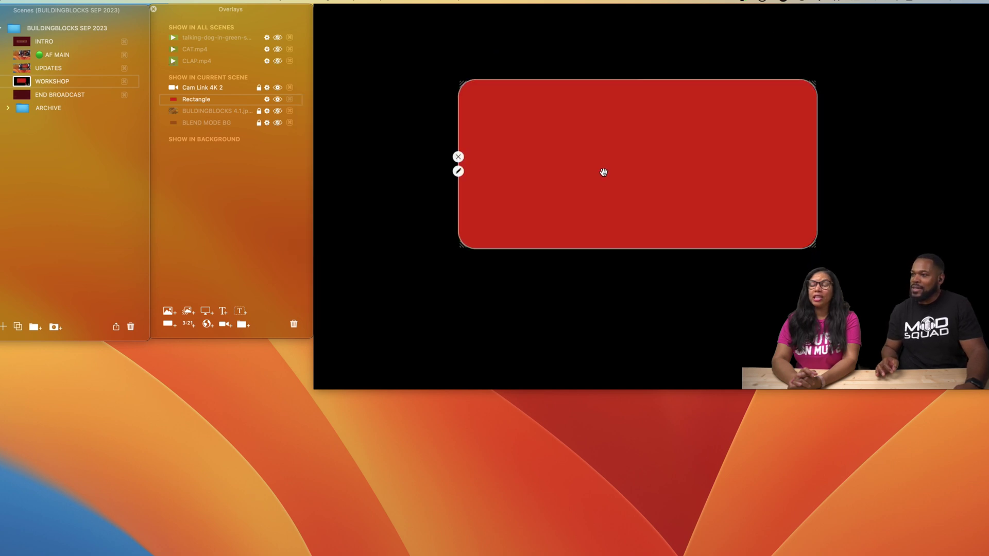
Step: Set the rectangle's Corner Radius to 0 for sharp corners
left_click(458, 171)
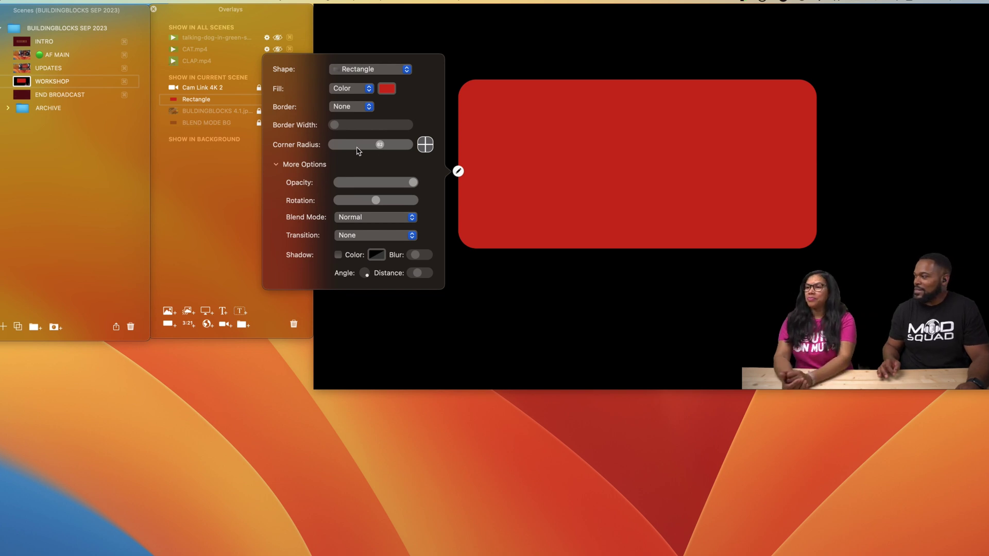
left_click_drag(380, 146, 330, 150)
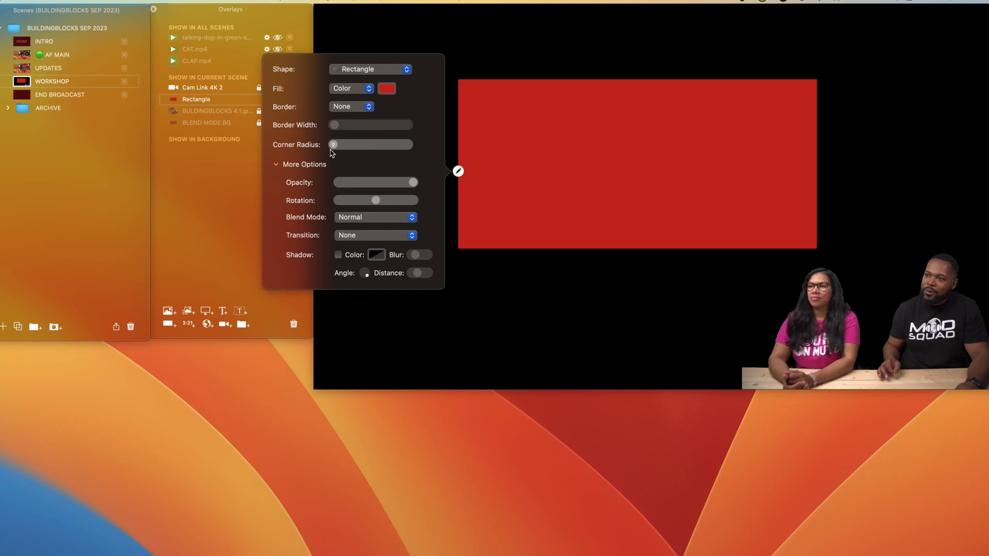
left_click(339, 93)
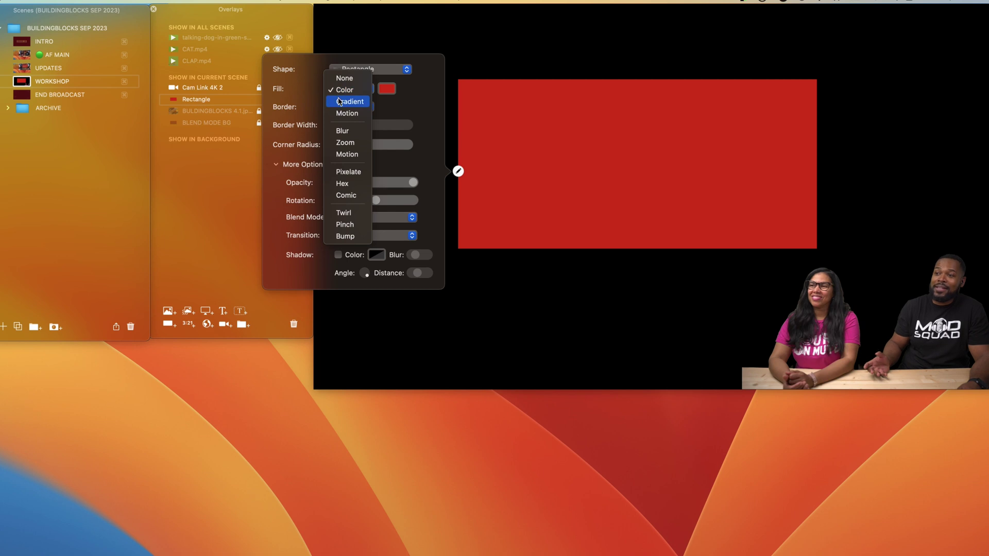
Step: Give the rectangle a Gradient fill from yellow to red and rotate its angle
left_click(339, 101)
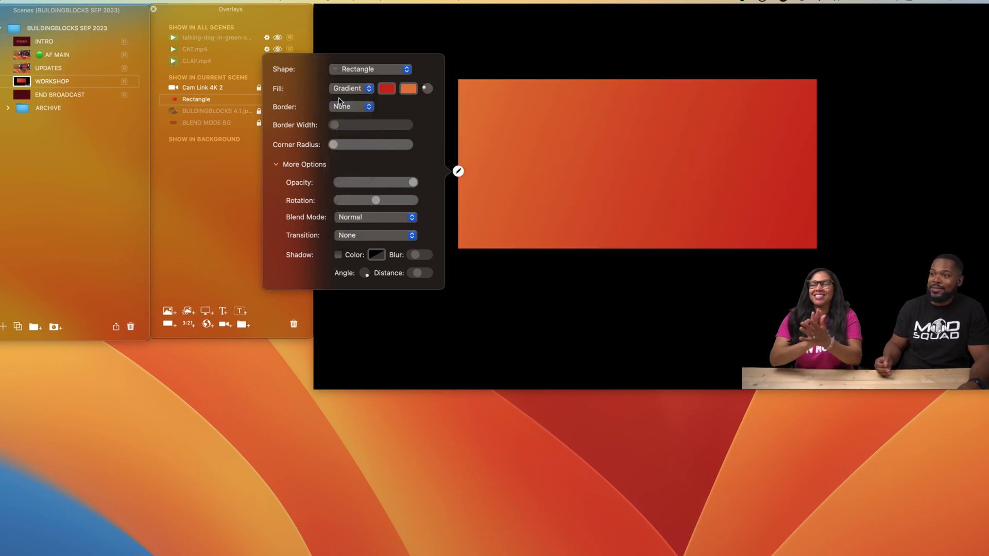
left_click(386, 90)
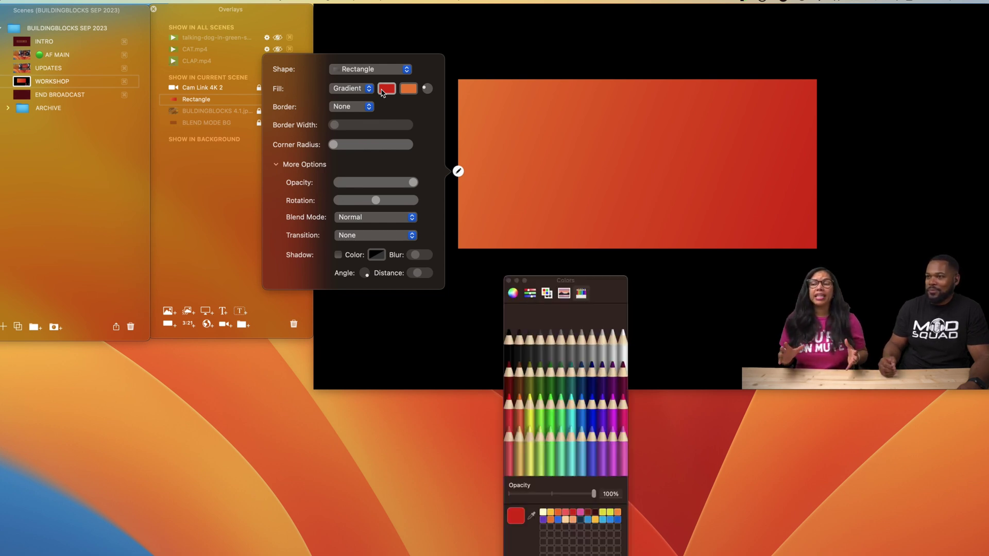
left_click(549, 513)
left_click(409, 88)
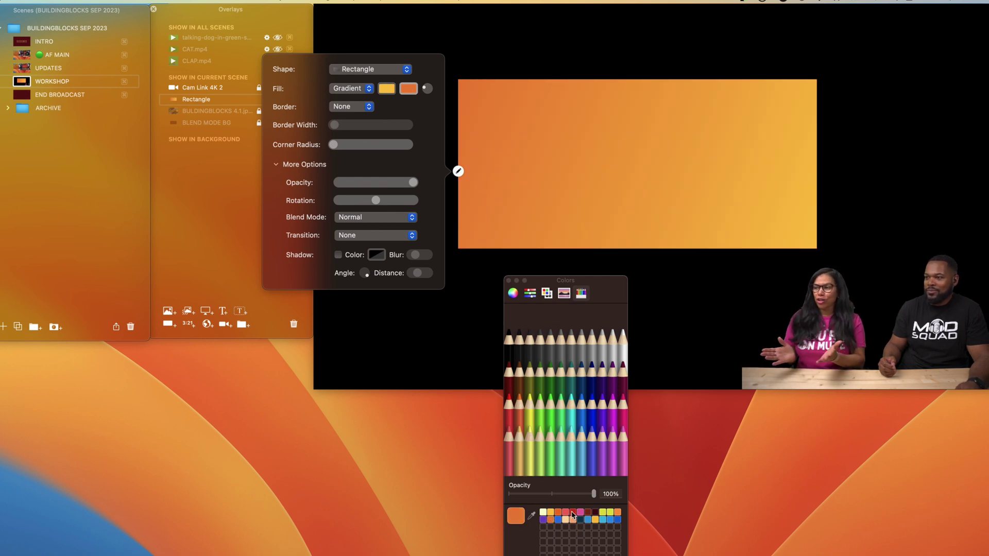
left_click(572, 512)
left_click_drag(426, 89, 433, 95)
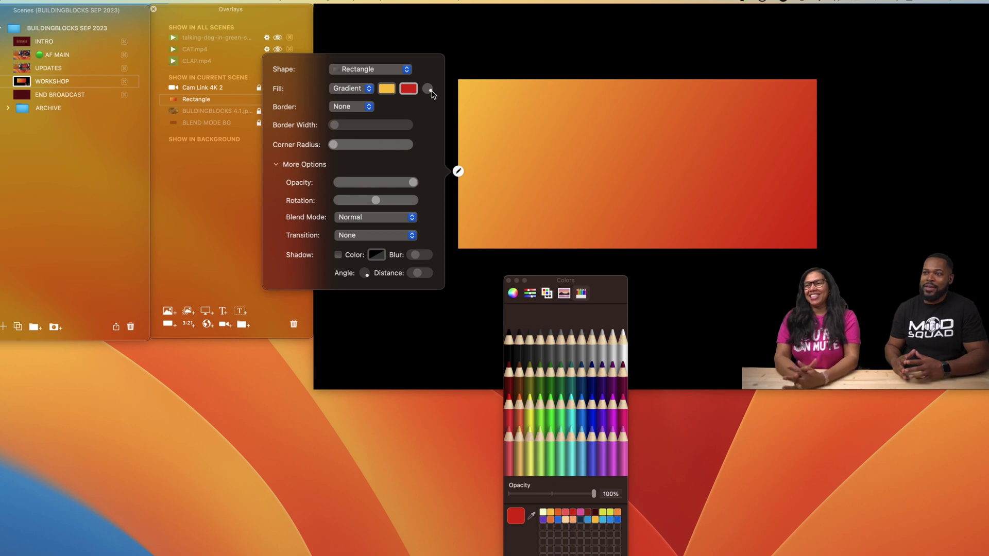
Step: Change the rectangle's fill type to Motion so the gradient animates
left_click(355, 92)
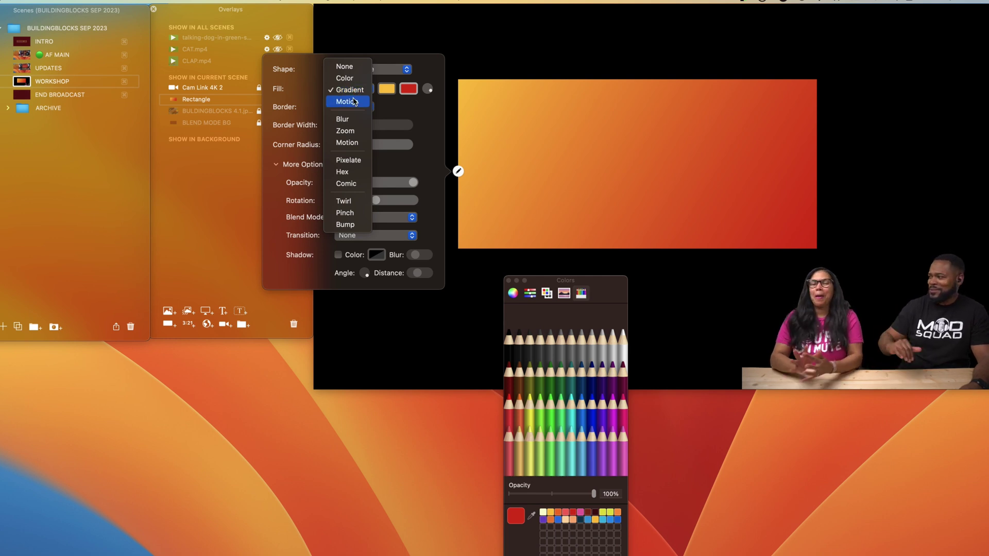
left_click(355, 101)
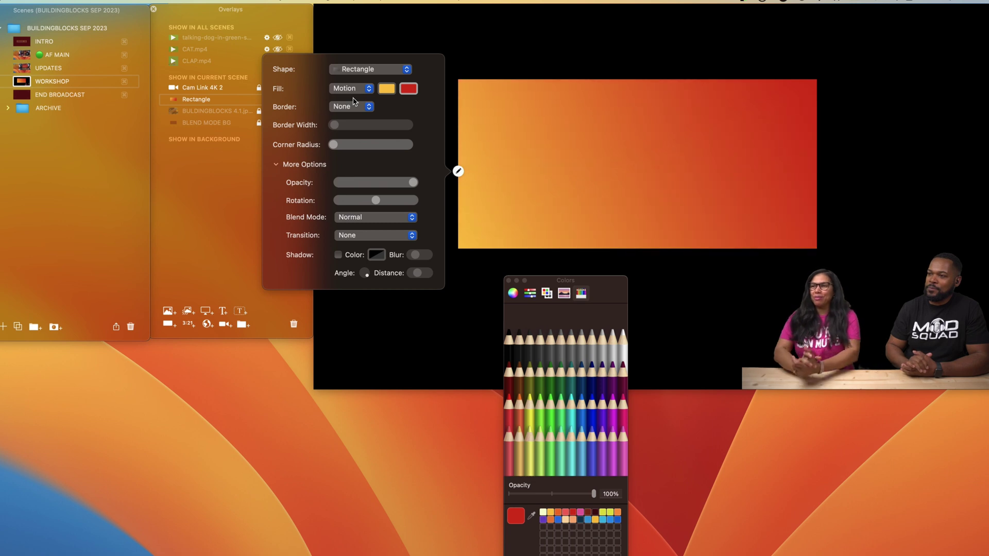
Step: Make the moving gradient's second colour dark grey, then switch to the AF MAIN scene
mouse_move(680, 145)
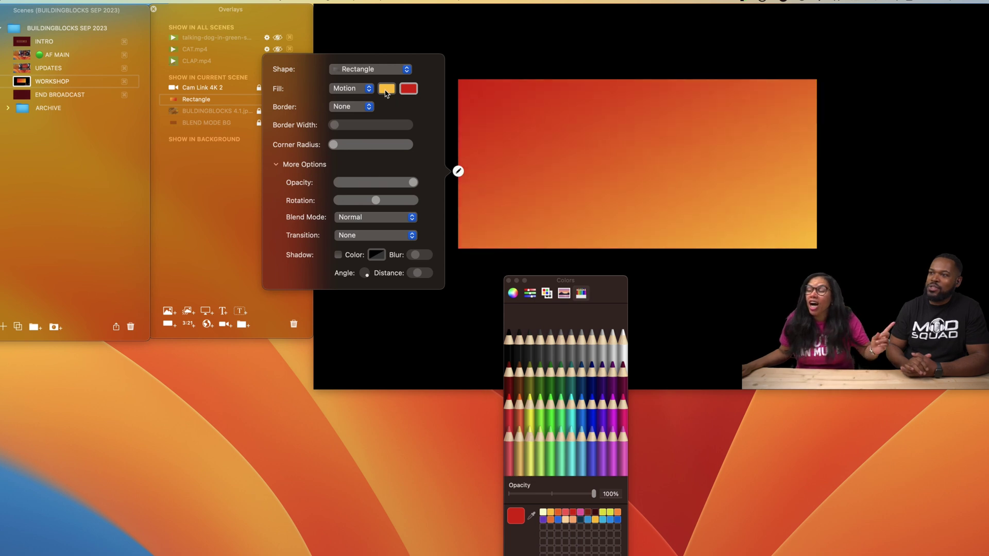
left_click(407, 87)
left_click(407, 88)
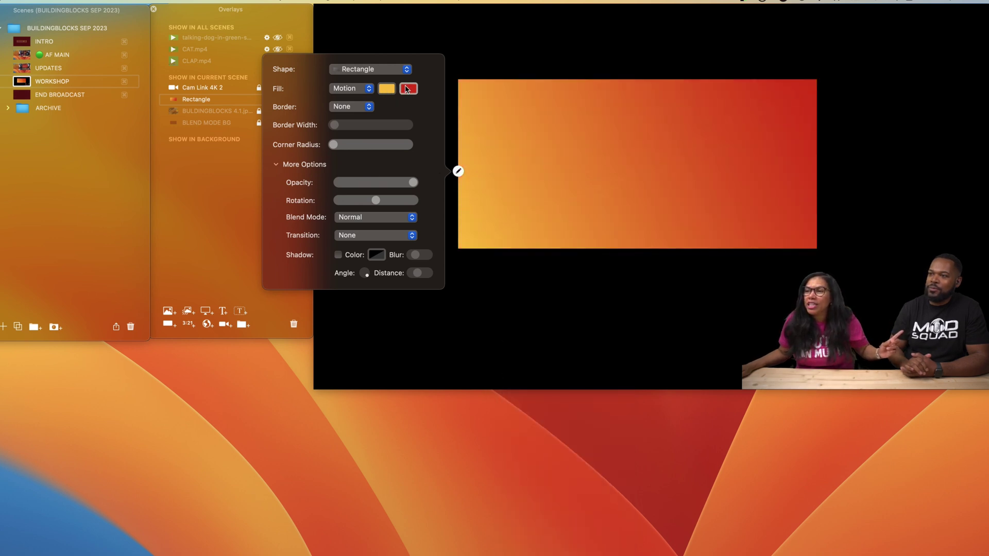
left_click(528, 355)
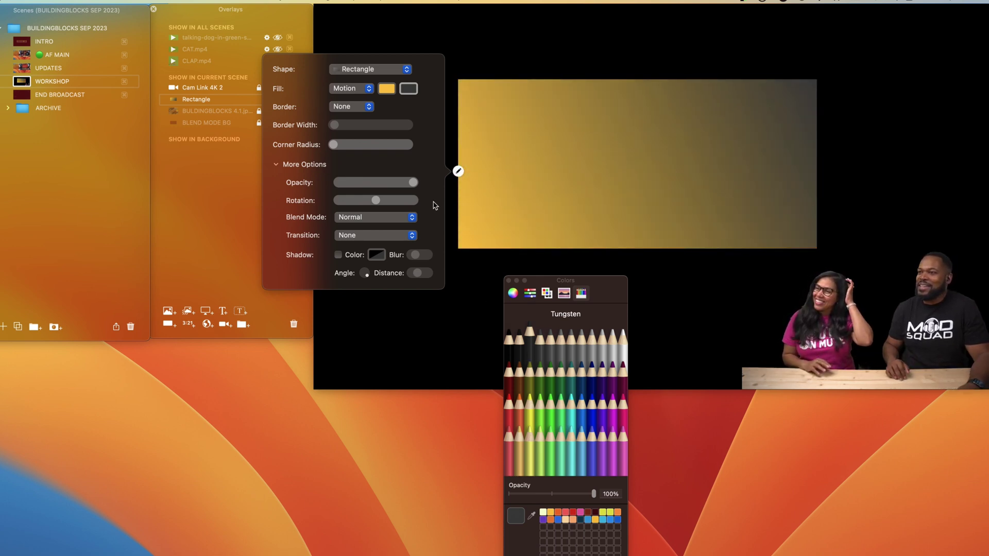
left_click(349, 89)
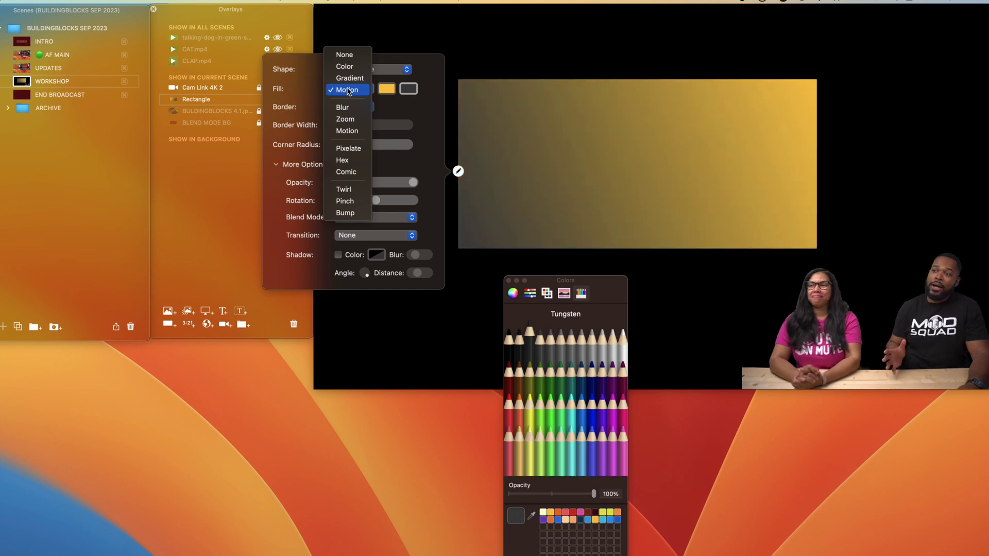
left_click(349, 90)
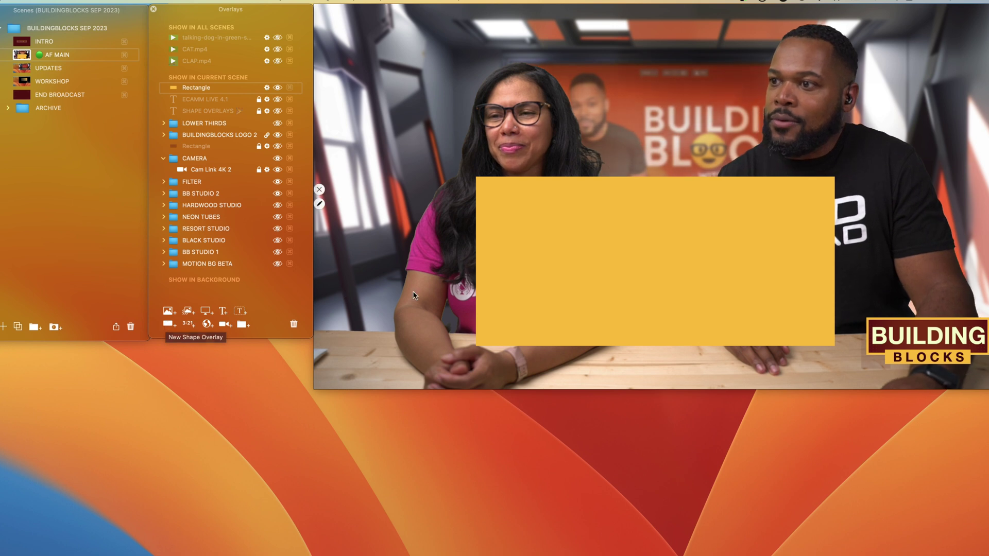
Step: Nudge the yellow AF MAIN rectangle slightly and change its fill to Blur
left_click_drag(562, 278, 567, 271)
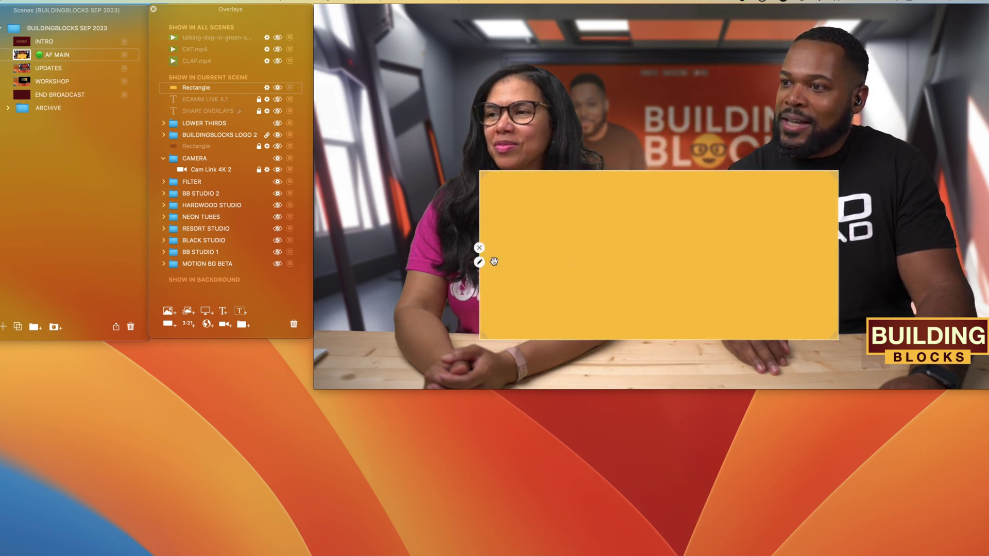
left_click(478, 263)
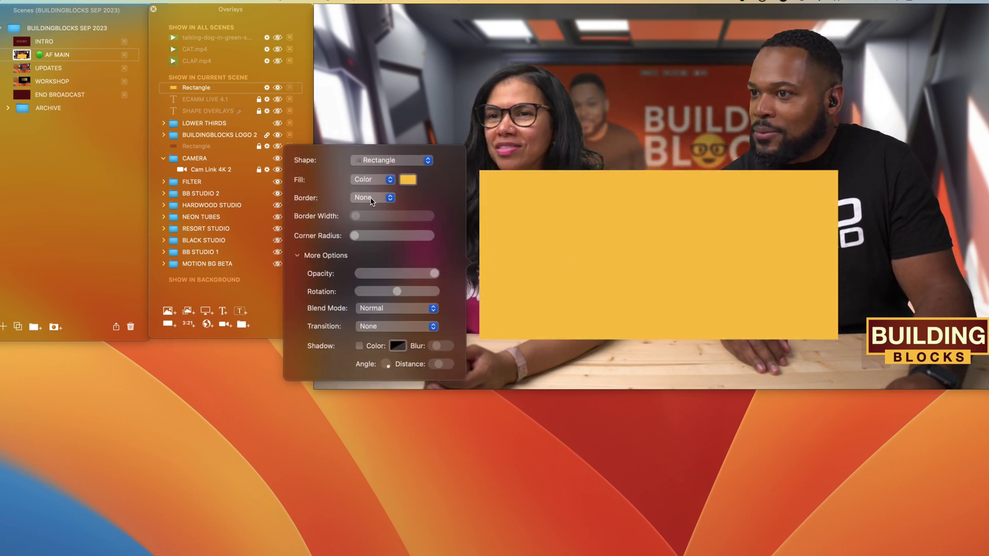
left_click(366, 180)
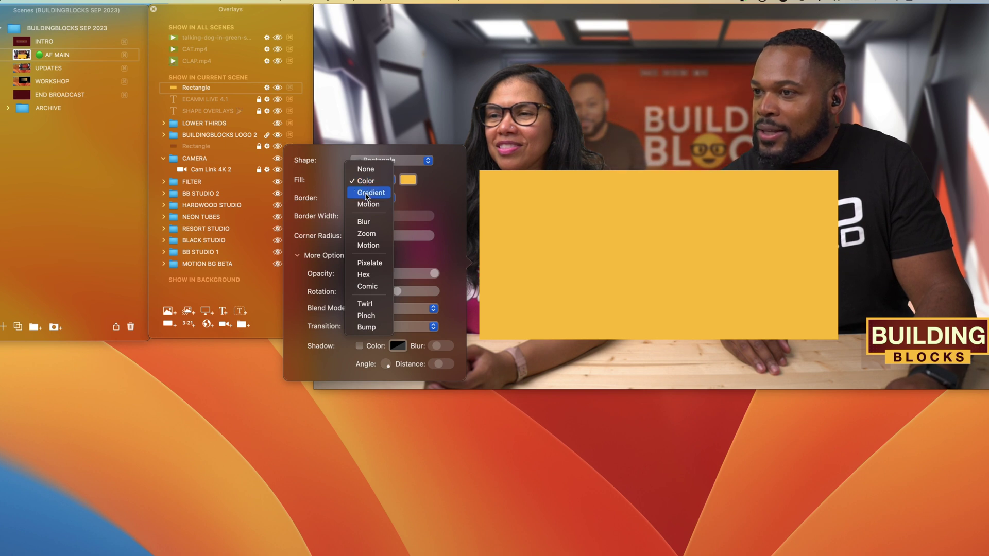
left_click(363, 222)
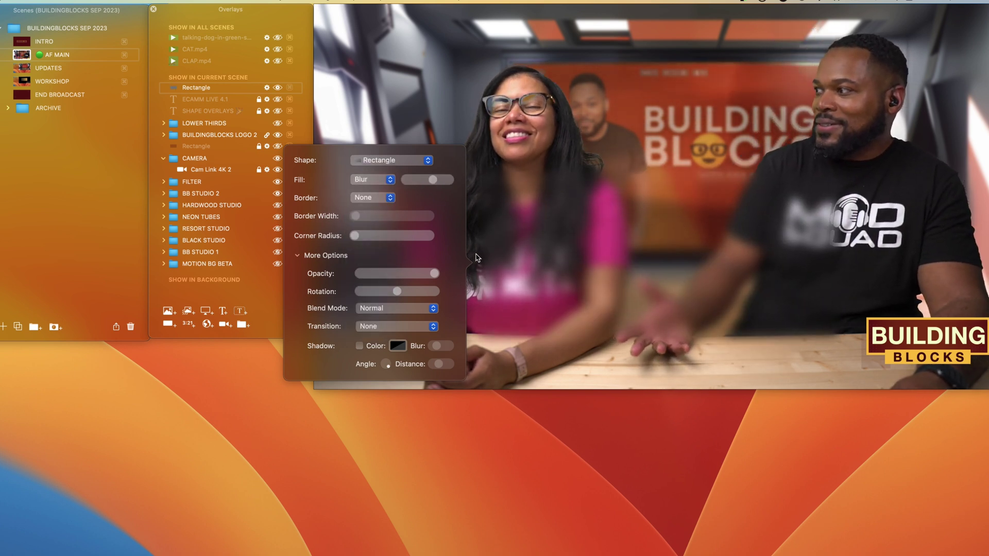
mouse_move(545, 256)
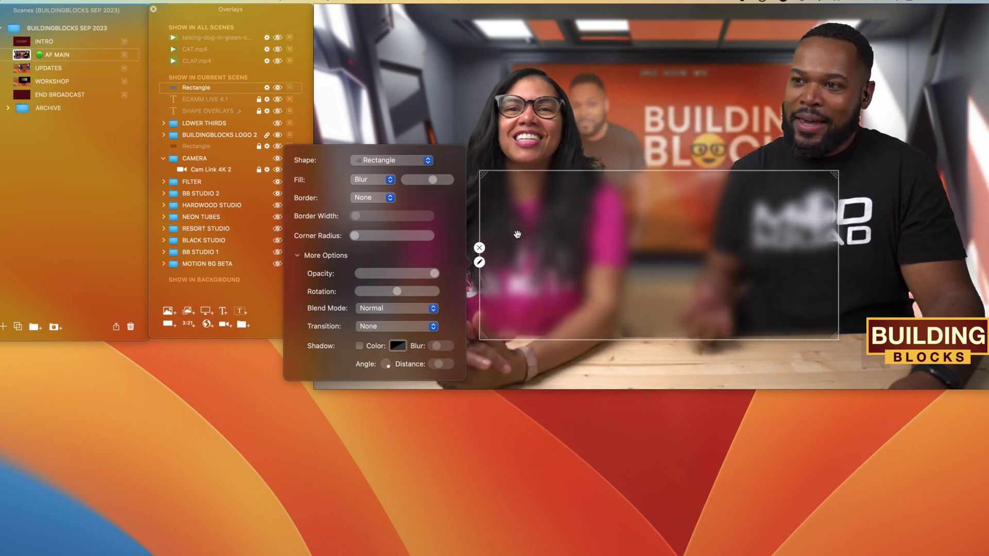
Step: Change the rectangle's fill to Zoom, then to Motion
left_click(382, 182)
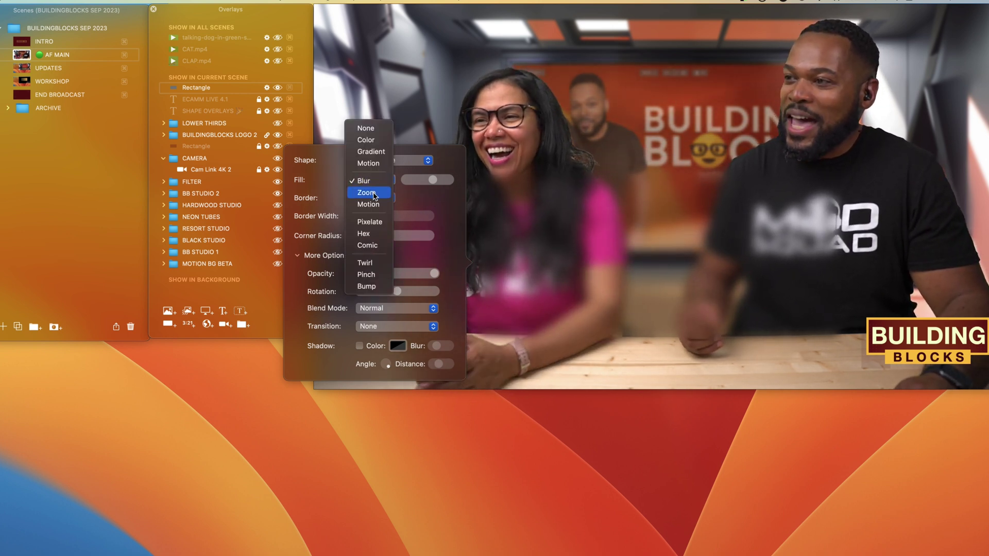
left_click(374, 193)
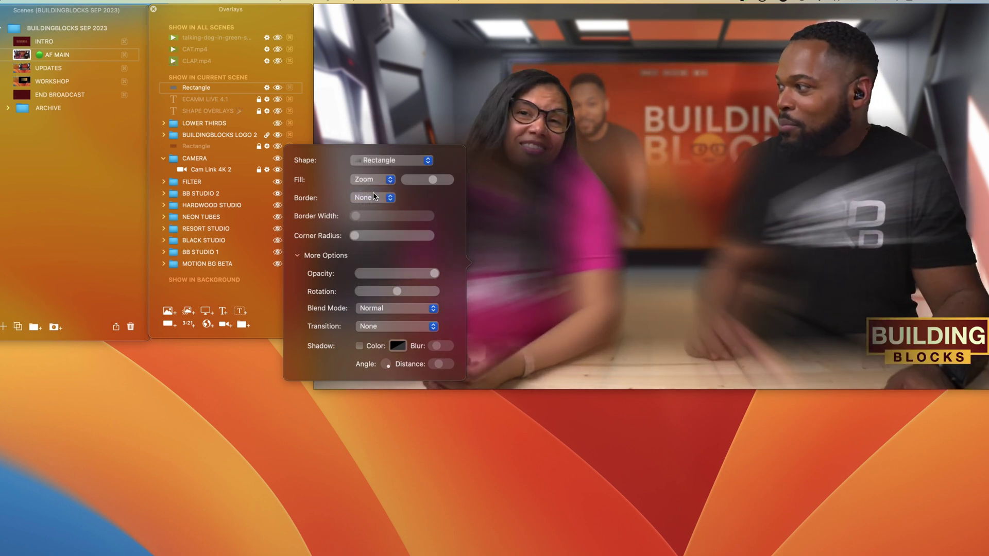
left_click(373, 184)
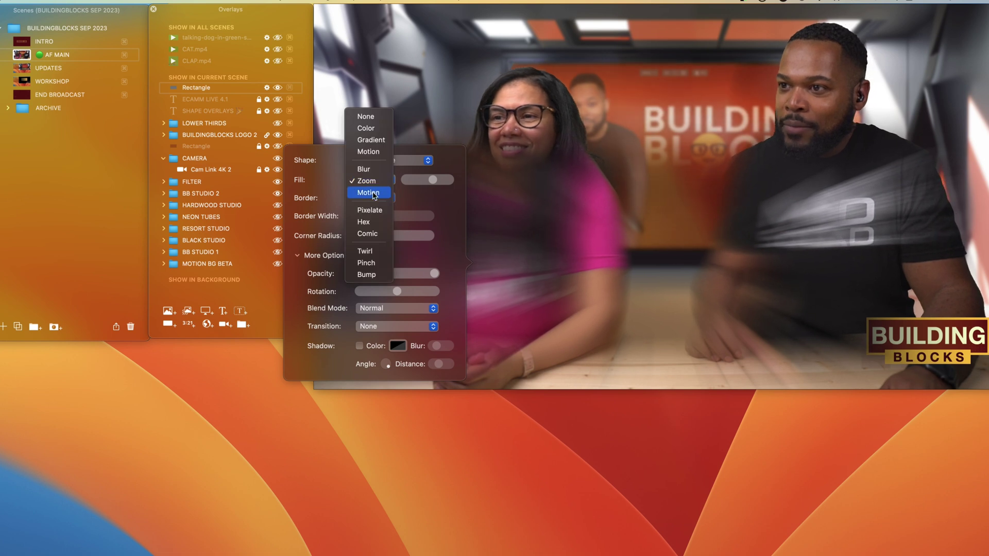
left_click(368, 192)
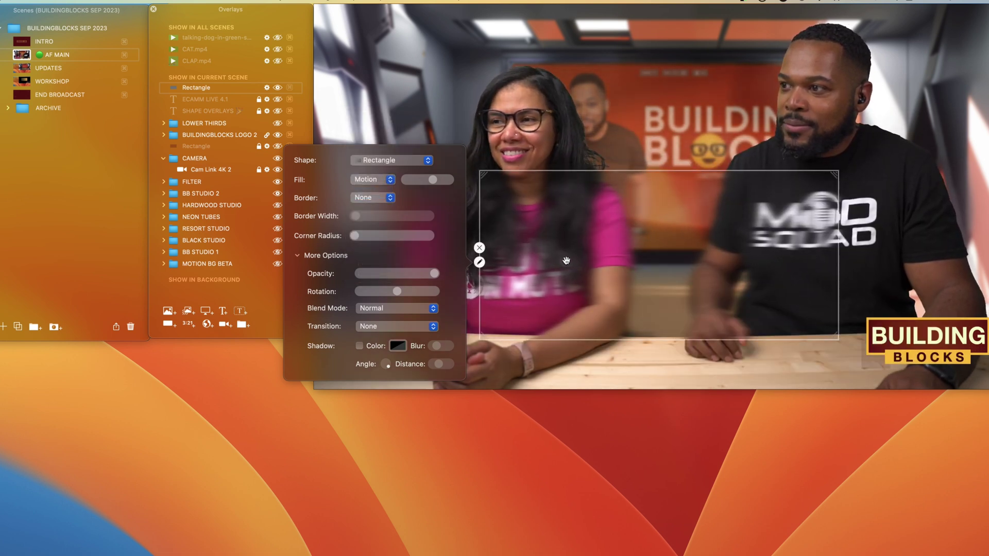
Step: Drag the blur area over the man's face, then back toward the frame centre
left_click_drag(647, 262, 721, 162)
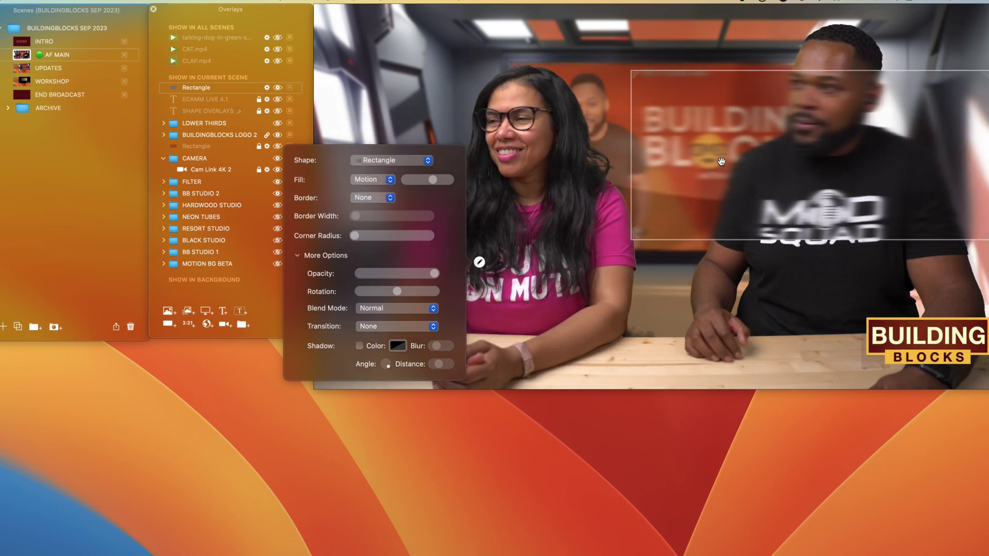
left_click_drag(655, 201, 611, 242)
left_click(445, 221)
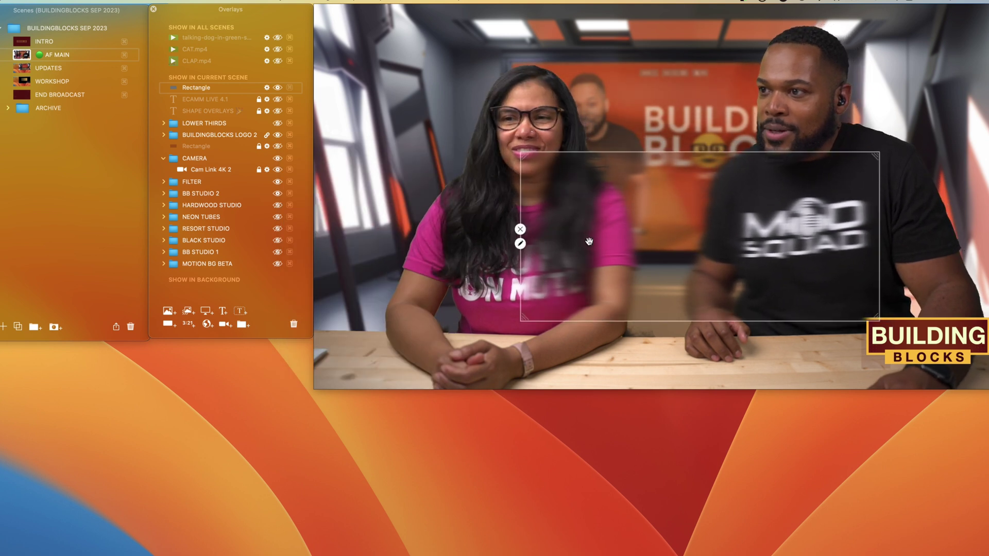
left_click(521, 244)
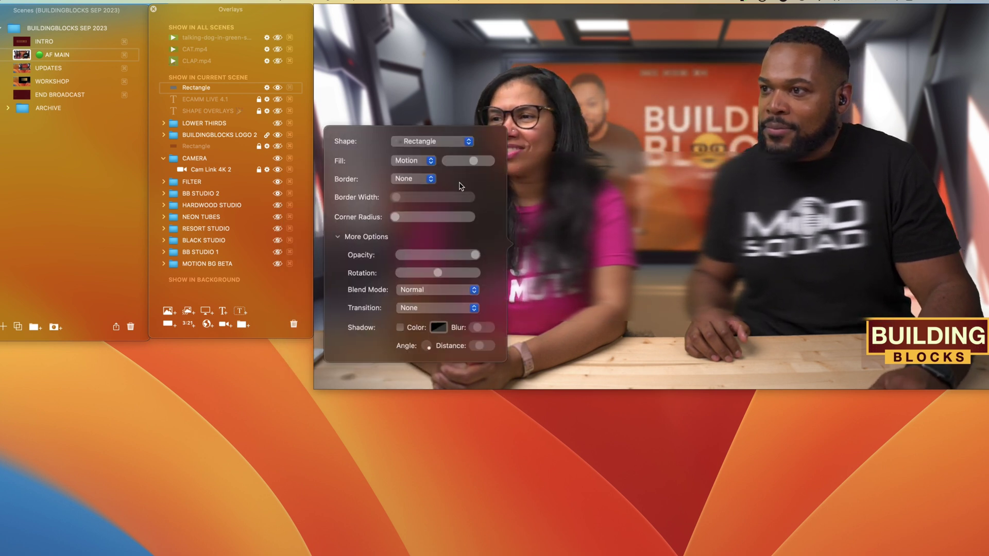
Step: Switch the fill to Pixelate and move the area from the man's face onto the woman's shirt
left_click(408, 157)
left_click(407, 181)
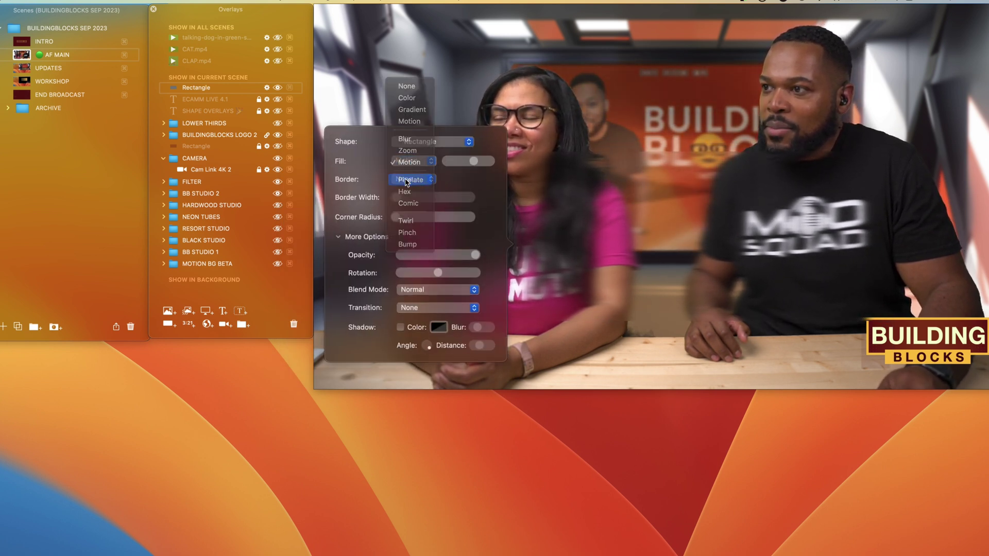
left_click_drag(719, 182, 742, 134)
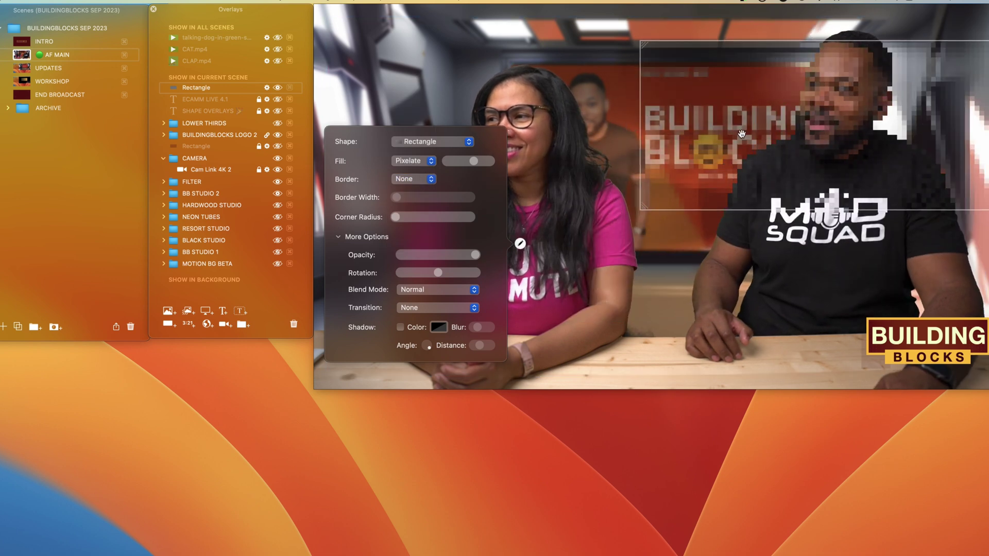
left_click(743, 124)
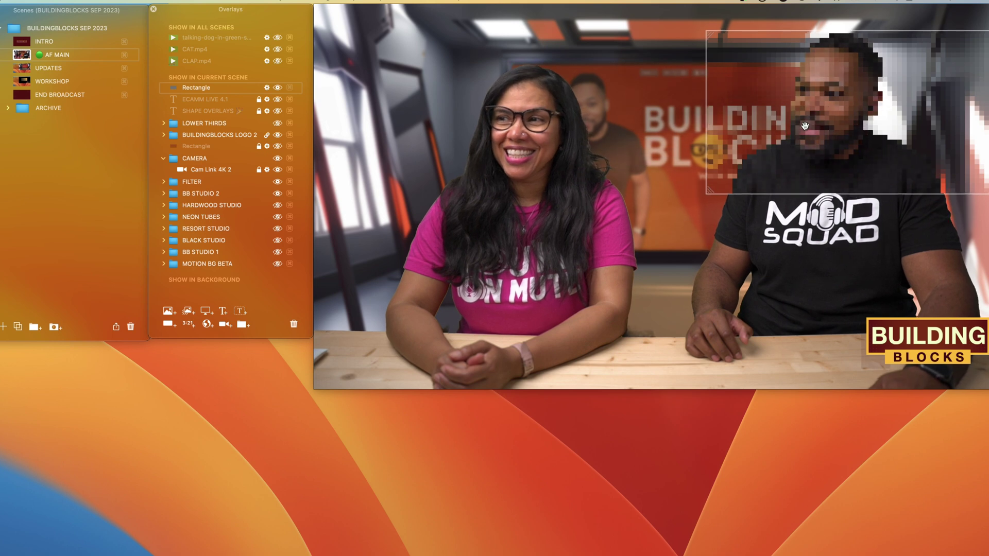
left_click_drag(805, 125, 786, 116)
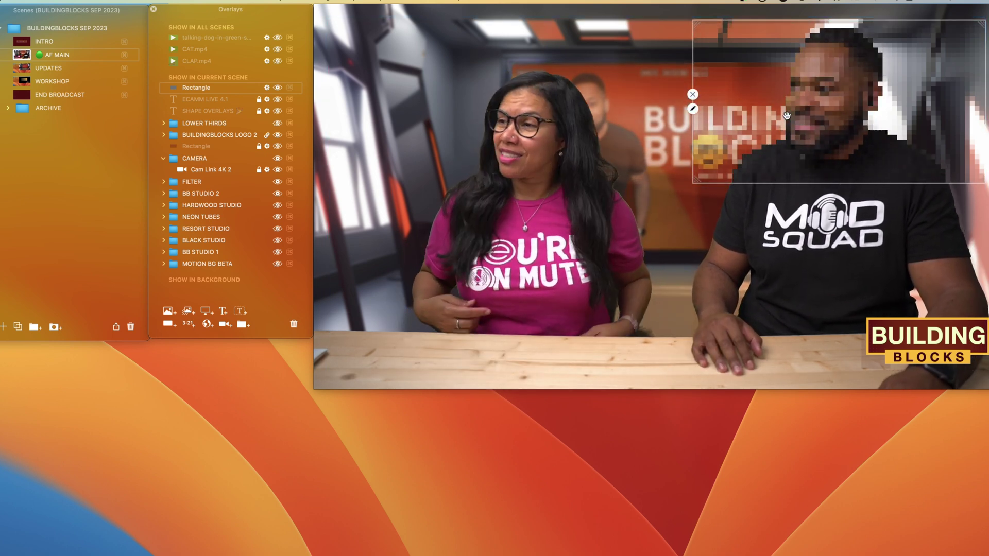
left_click_drag(786, 115, 575, 289)
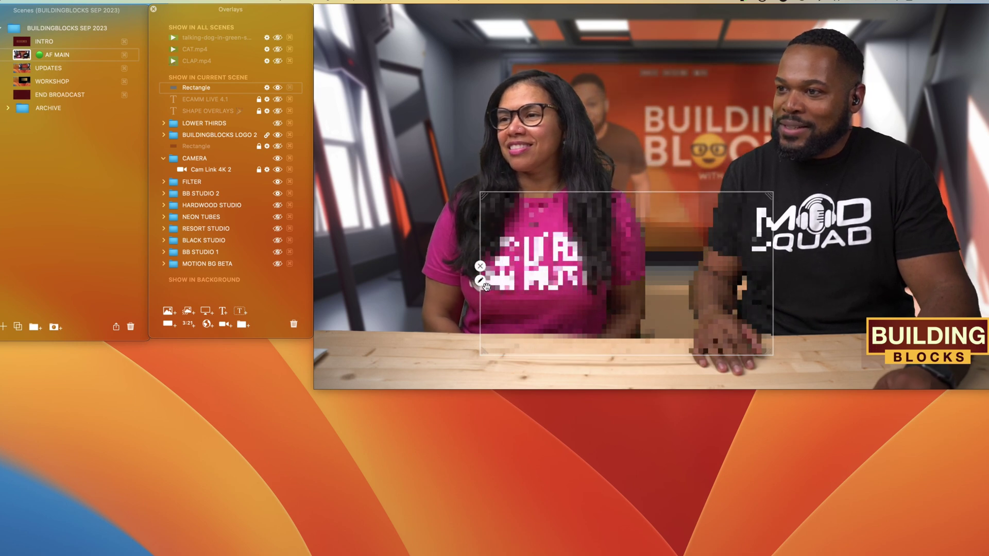
Step: Change the rectangle's fill from Pixelate to Hex
left_click(480, 280)
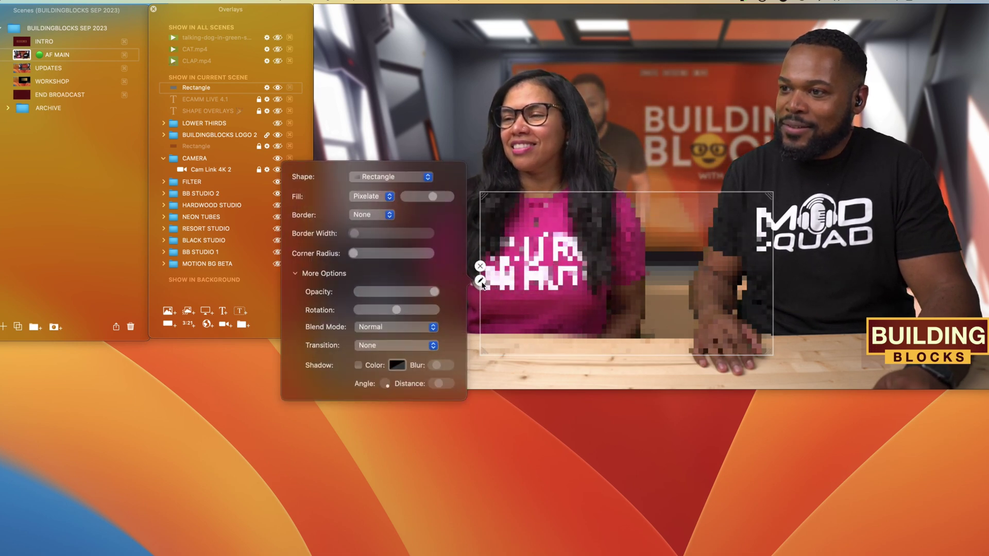
left_click(369, 196)
left_click(369, 212)
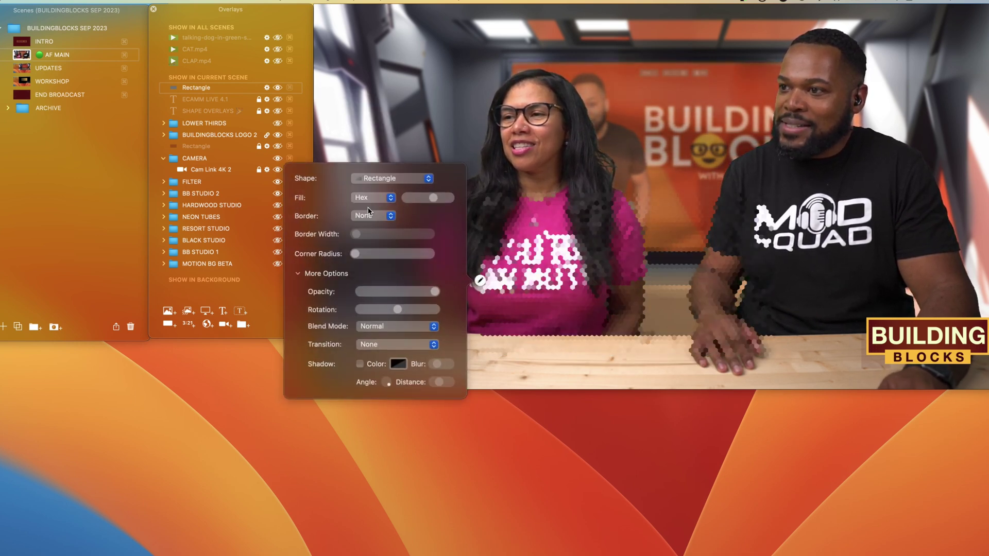